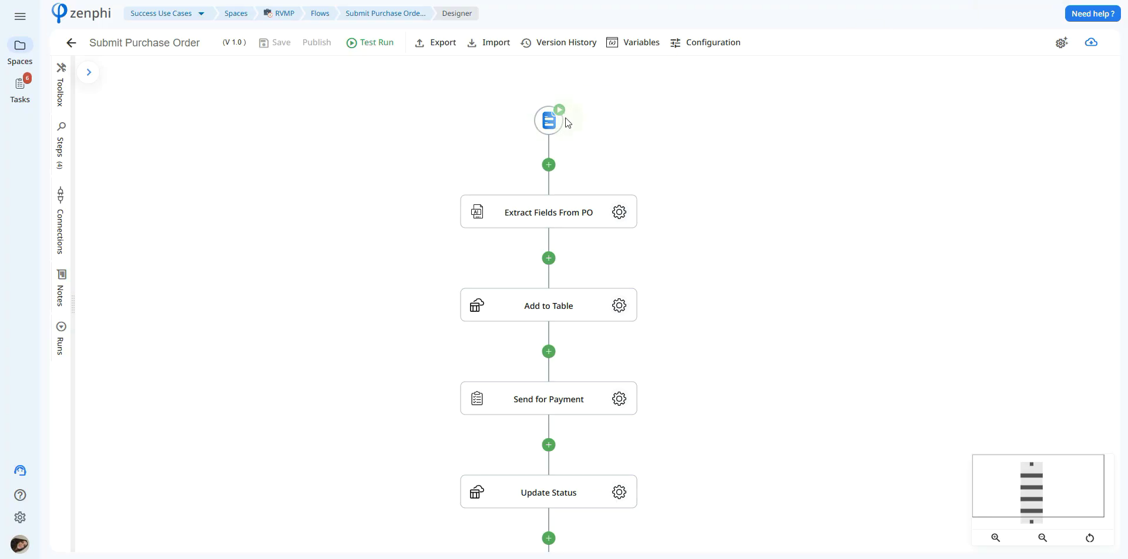
- Examine the PO Submission form in the flow's form trigger, including its Submit PO file field, and close the form builder
left_click(562, 120)
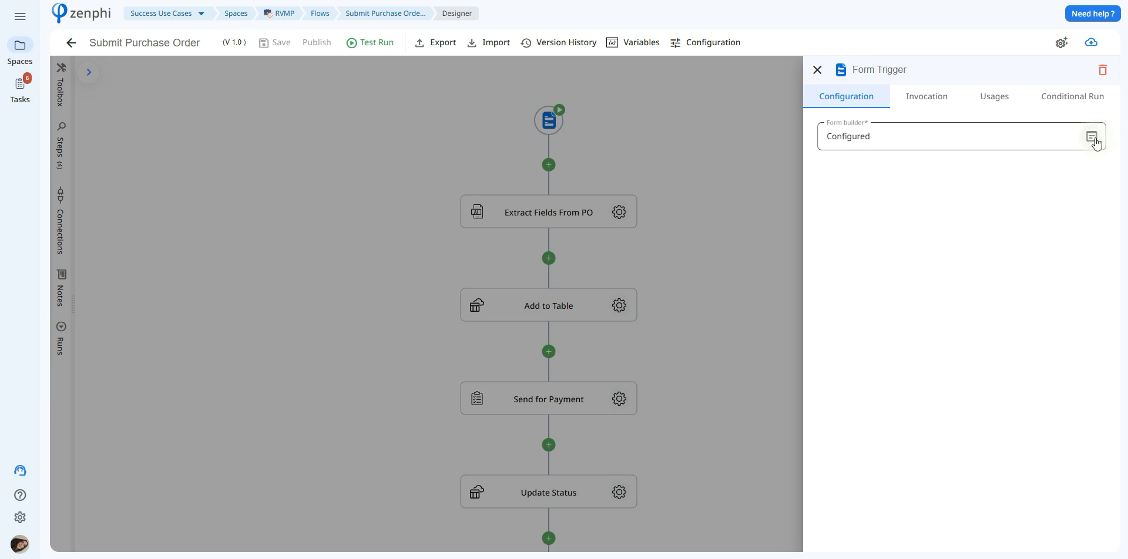
left_click(1092, 136)
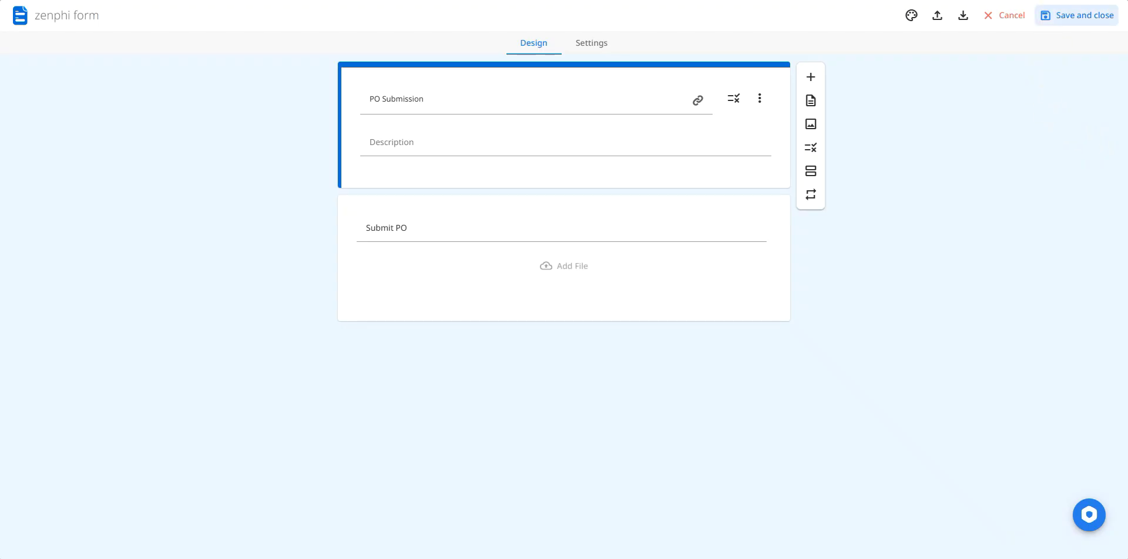
left_click(1067, 6)
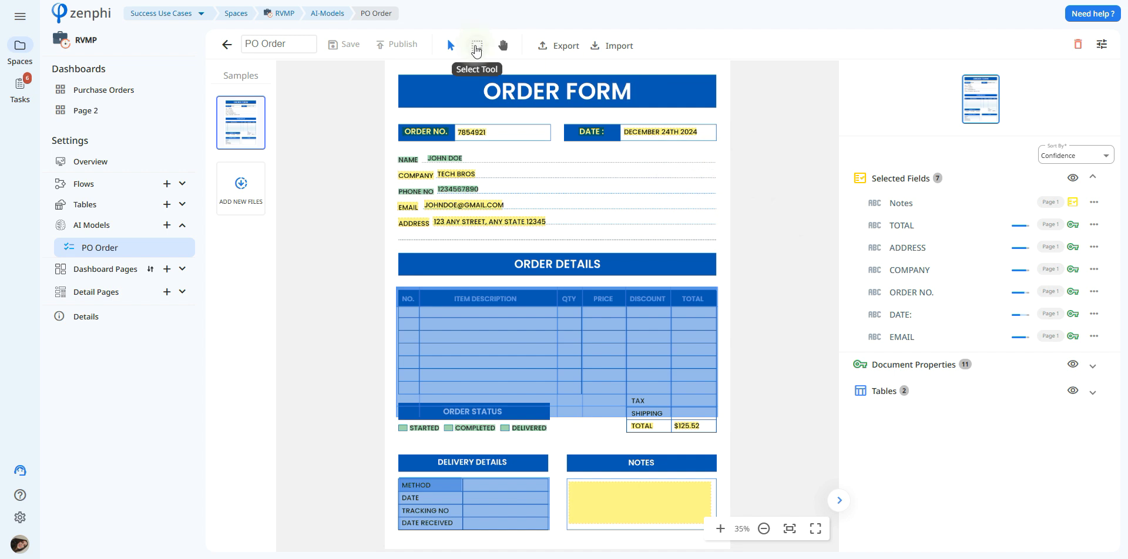
- Examine the Document Properties detected by the PO Order AI model and collapse the list again
mouse_move(412, 164)
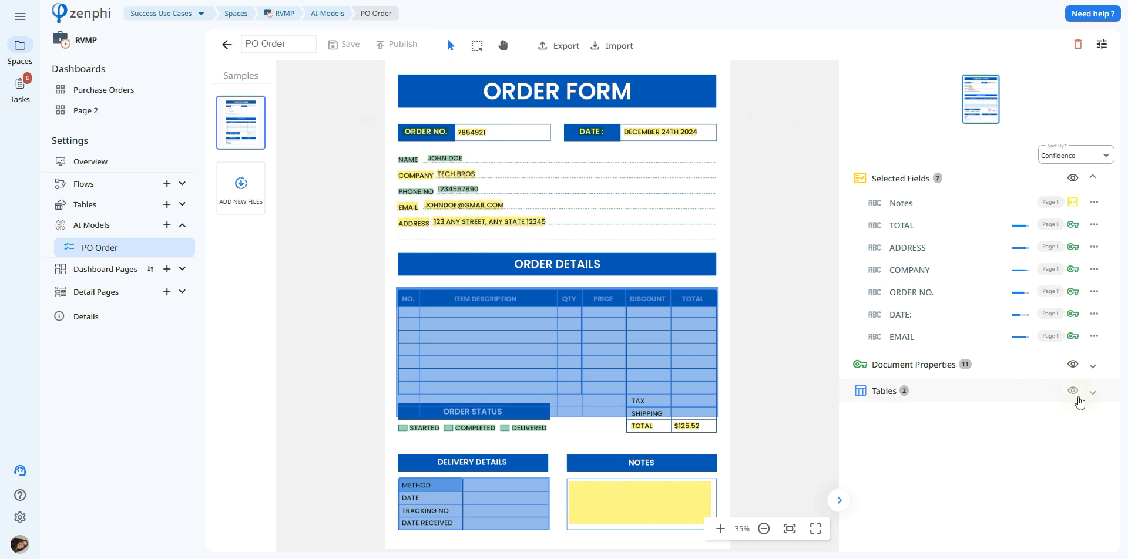
left_click(1093, 366)
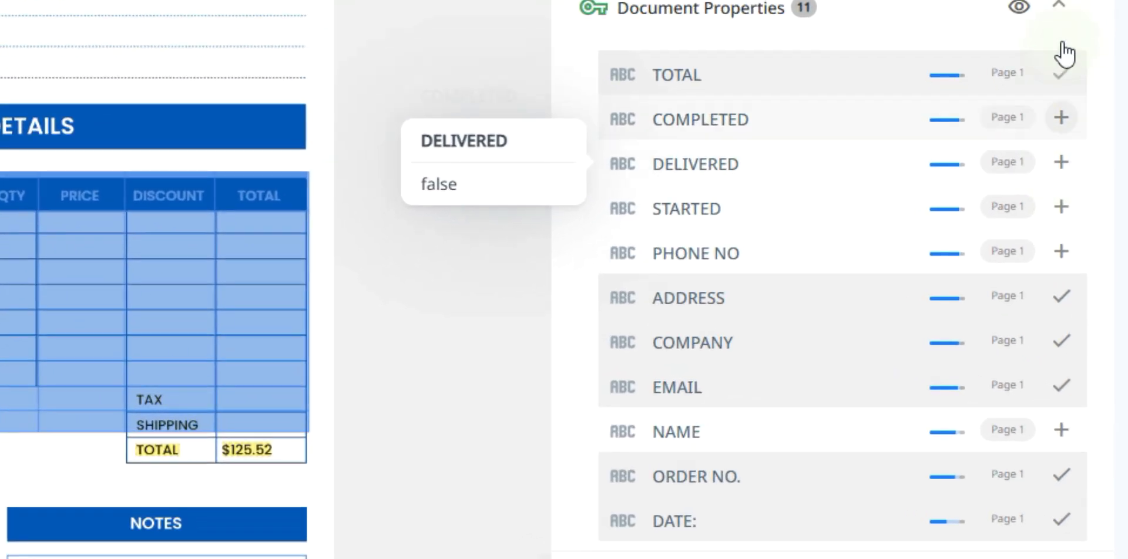
left_click(1060, 6)
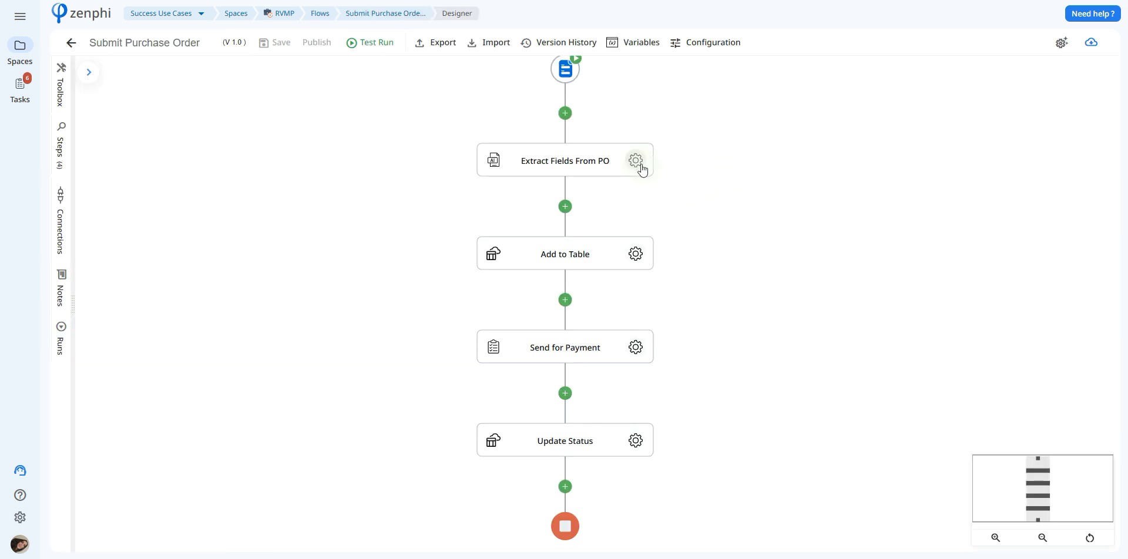
- Review the AI model and the document content source set in the Extract Fields From PO step
left_click(652, 163)
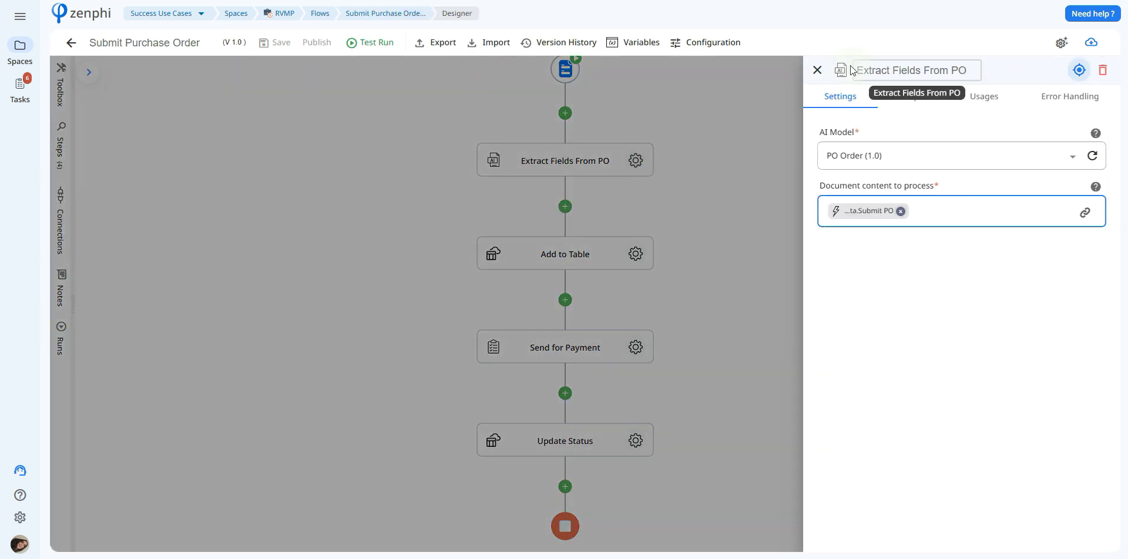
left_click(927, 147)
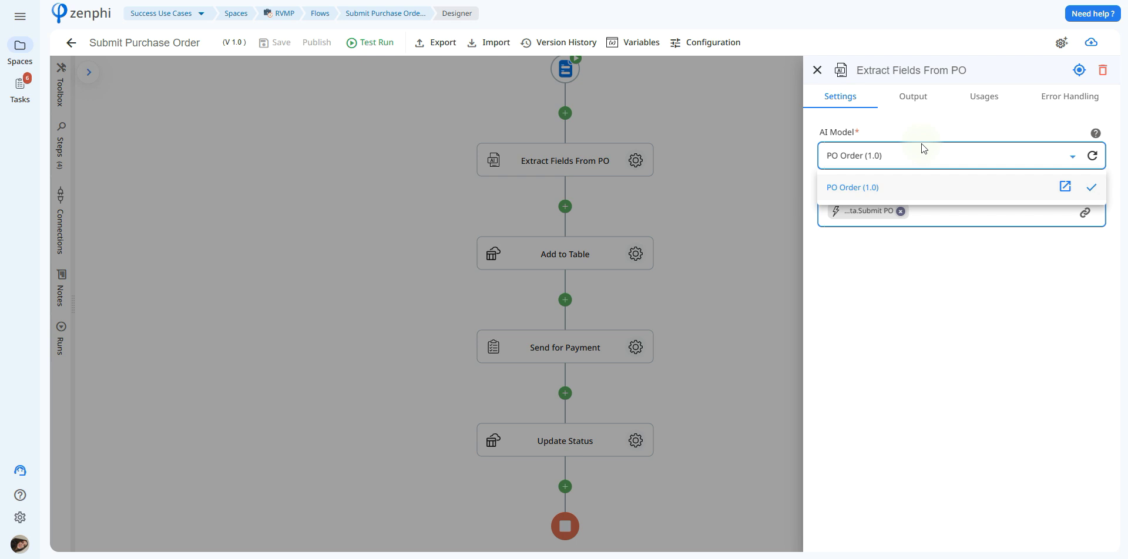
left_click(1007, 286)
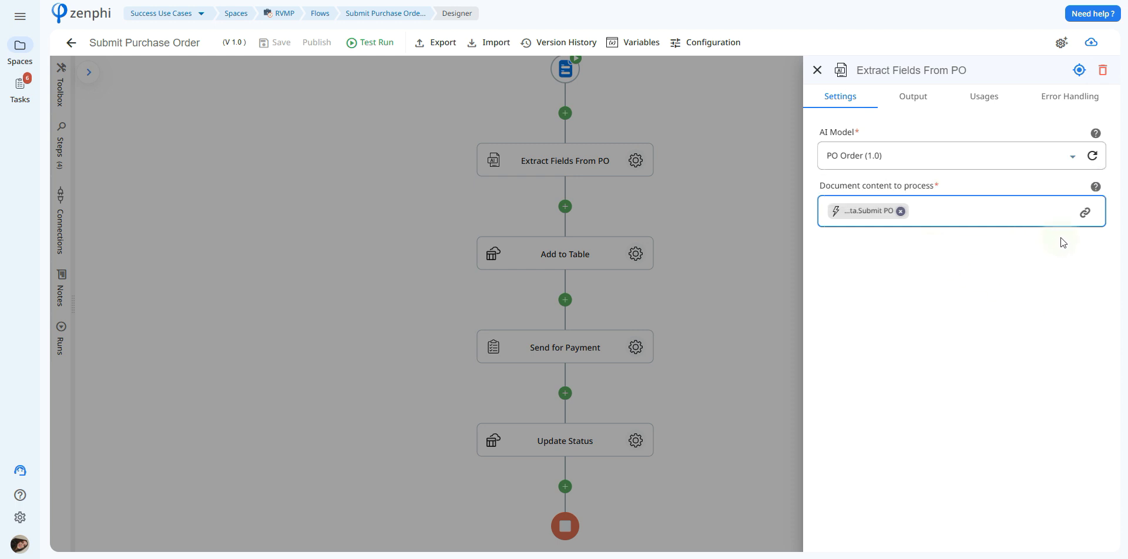
left_click(1084, 215)
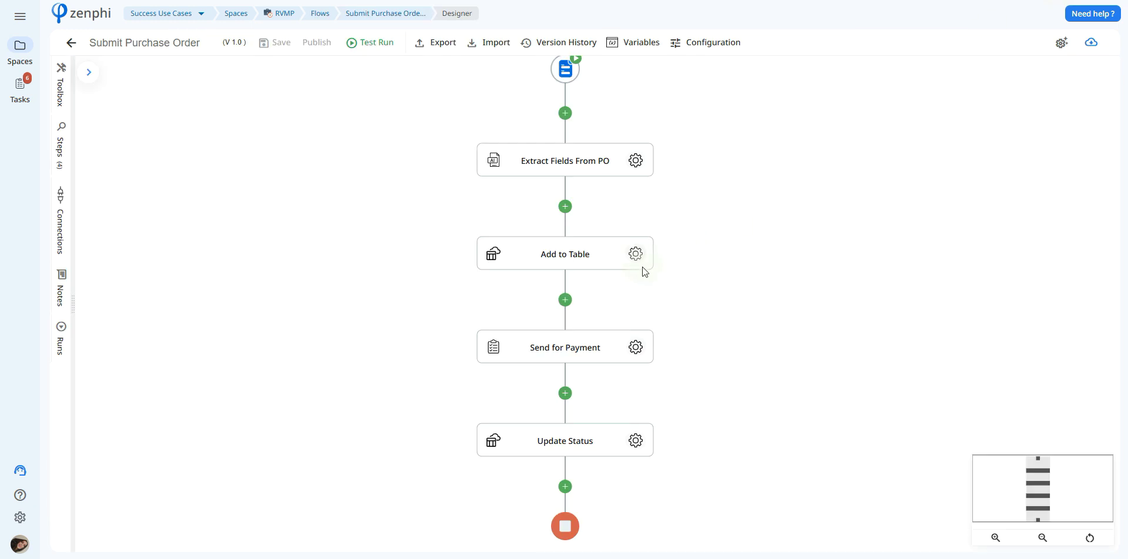
- Review the target table and the selected fields in the Add to Table step
left_click(636, 255)
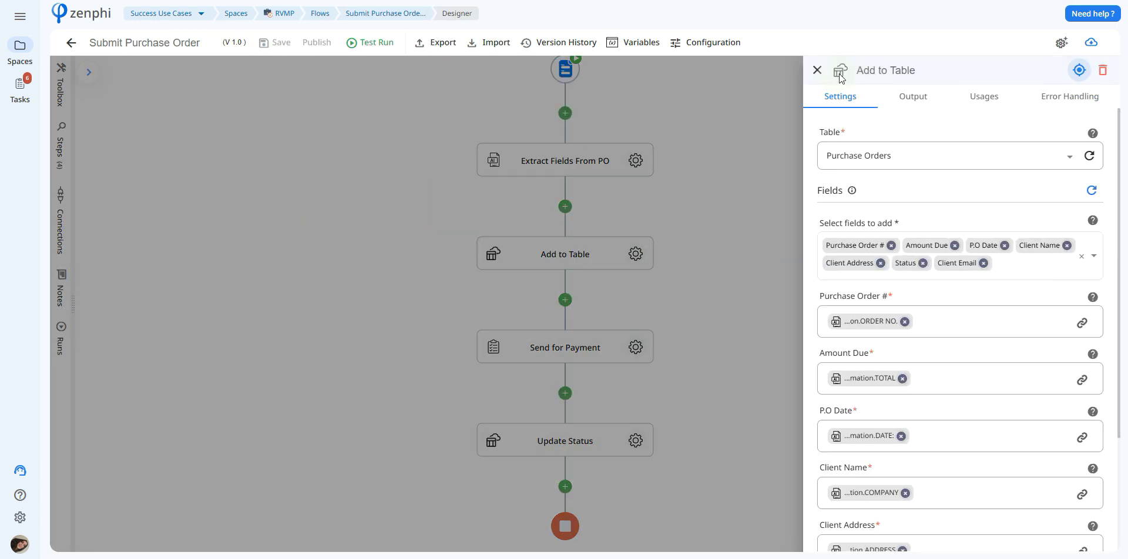
left_click(928, 164)
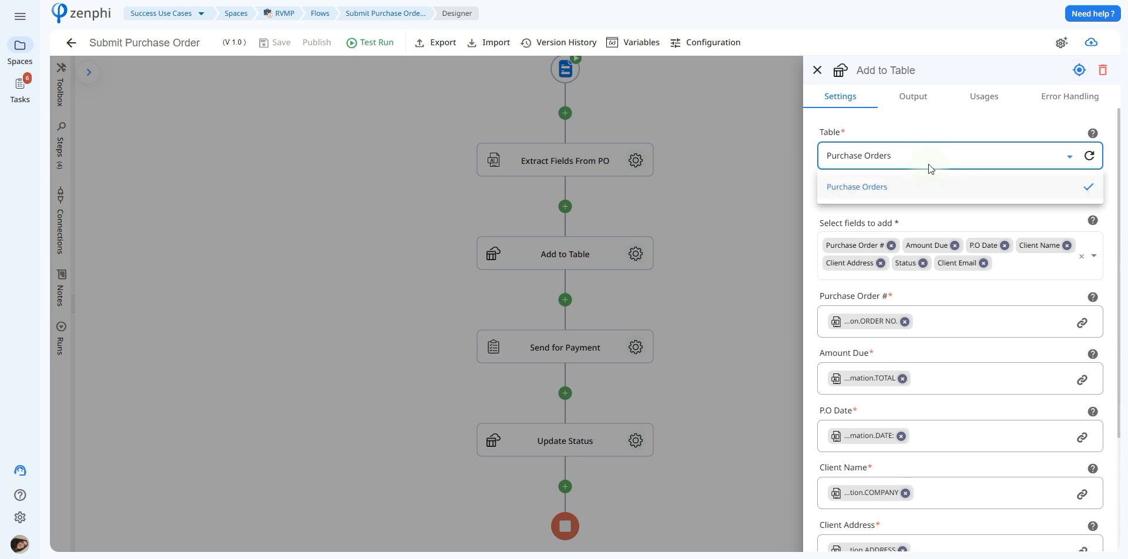
left_click(986, 206)
left_click(1036, 258)
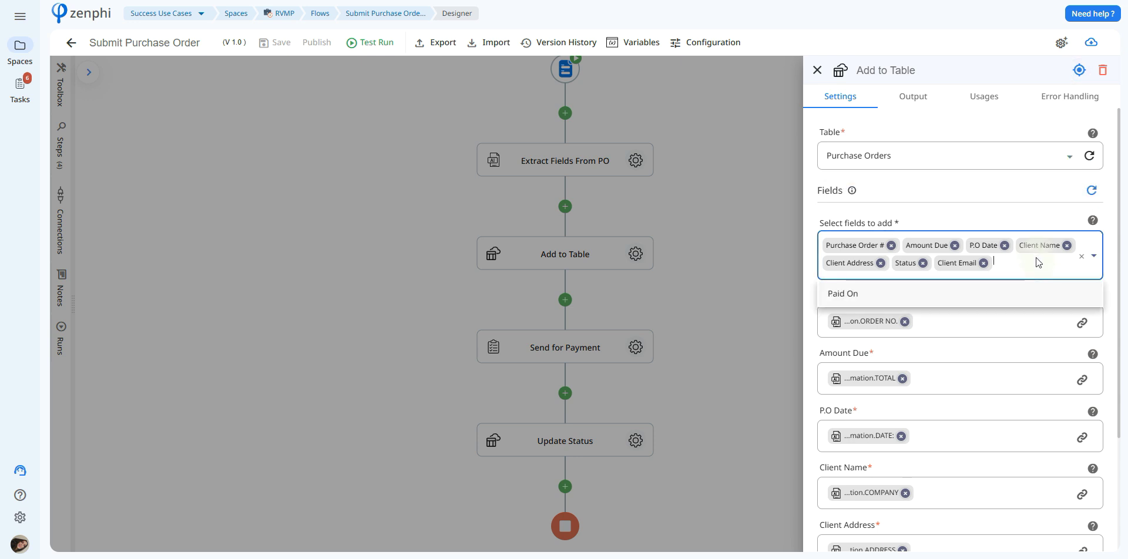
left_click(1006, 188)
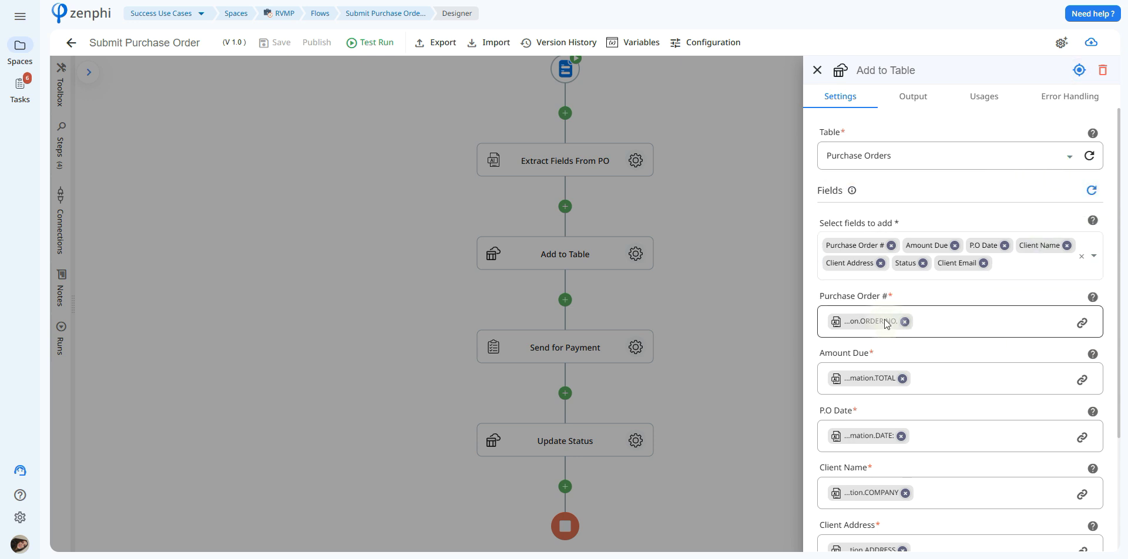
- Inspect the Extract Fields From PO tokens available for the Purchase Order # field of the Add to Table step
scroll(1119, 288, "down", 3)
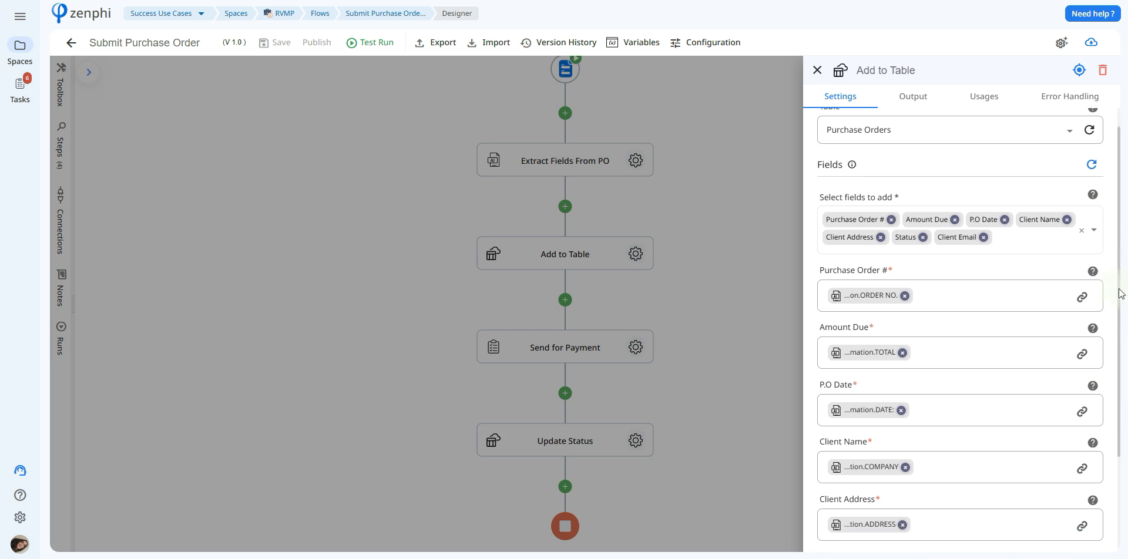
mouse_move(1094, 217)
left_click(1082, 238)
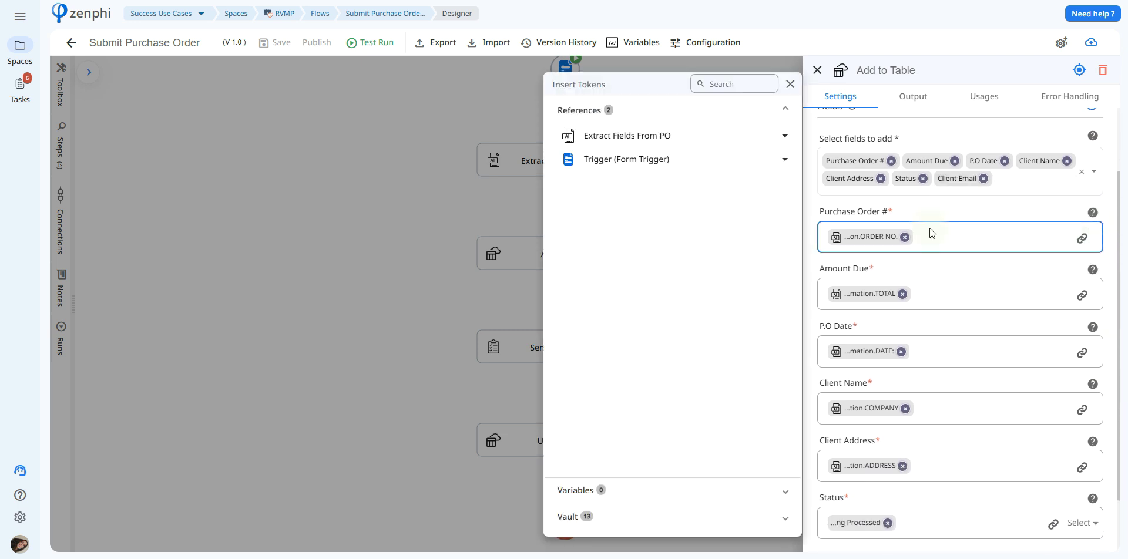
left_click(692, 157)
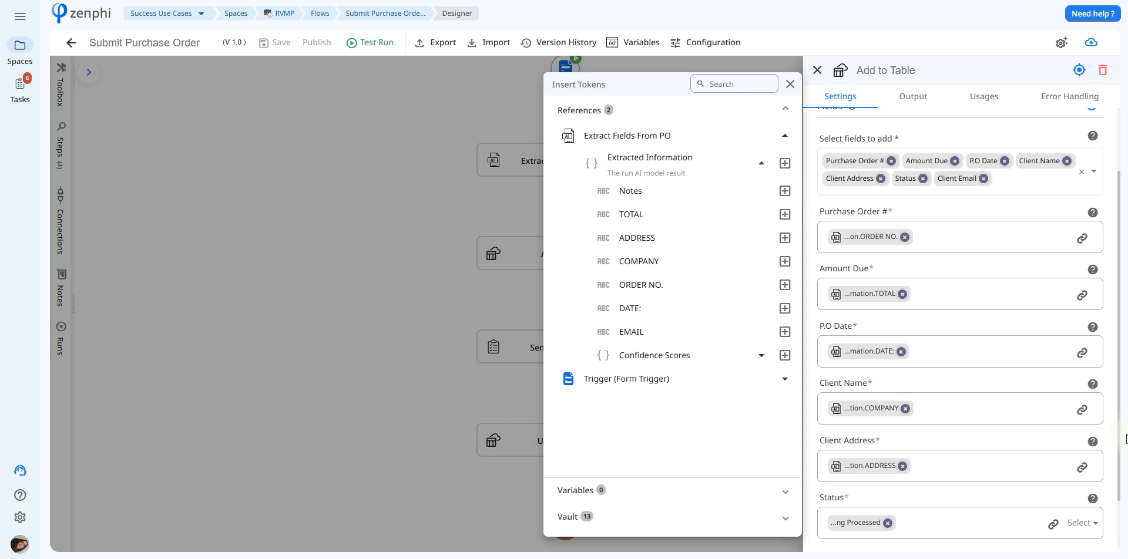
- Check the Status options in the Add to Table step and close its settings
left_click(1035, 490)
left_click(1078, 523)
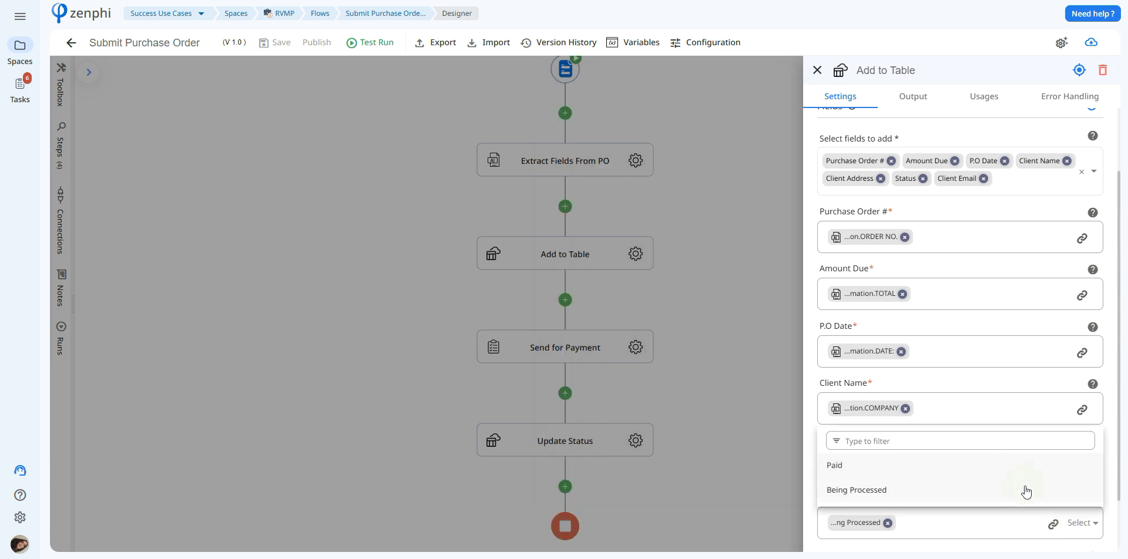
left_click(926, 58)
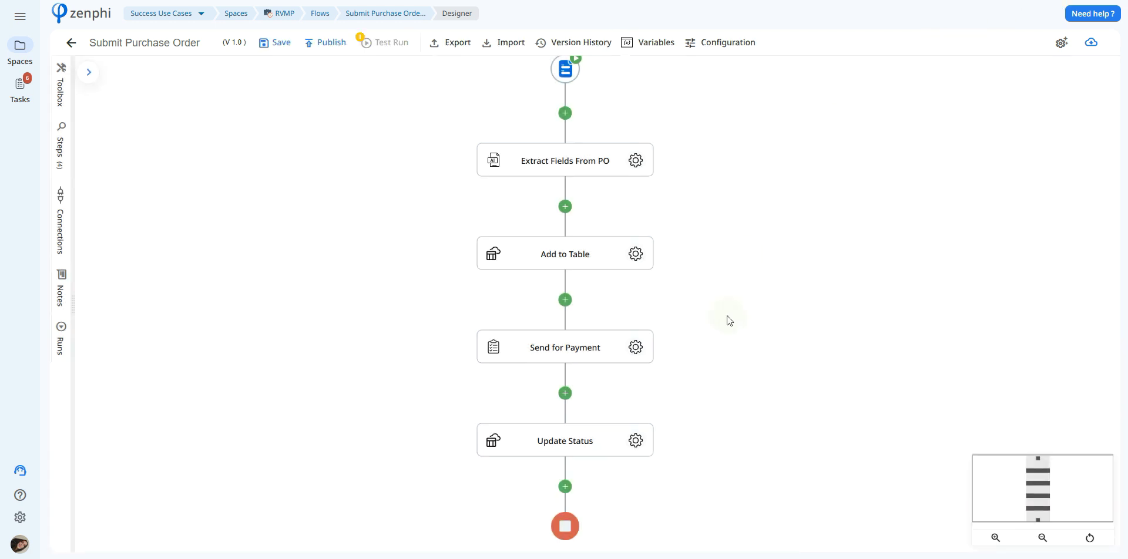
- Review the task name, outcome, assignee and email settings of the Send for Payment step
left_click(641, 351)
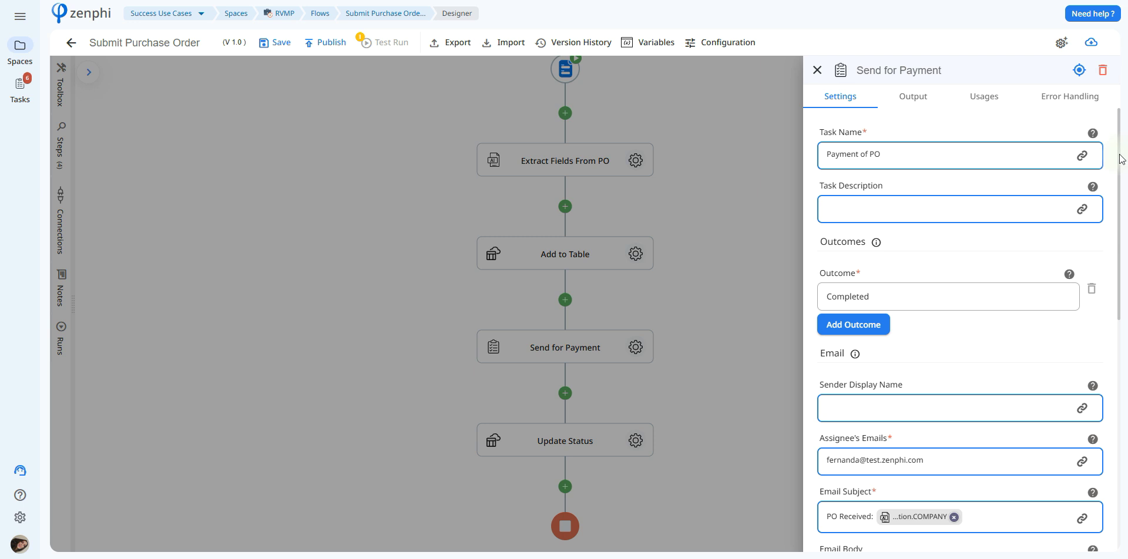
scroll(1121, 159, "down", 3)
- Review the Update Status step's table and the token suggested for its Record Id
left_click(636, 441)
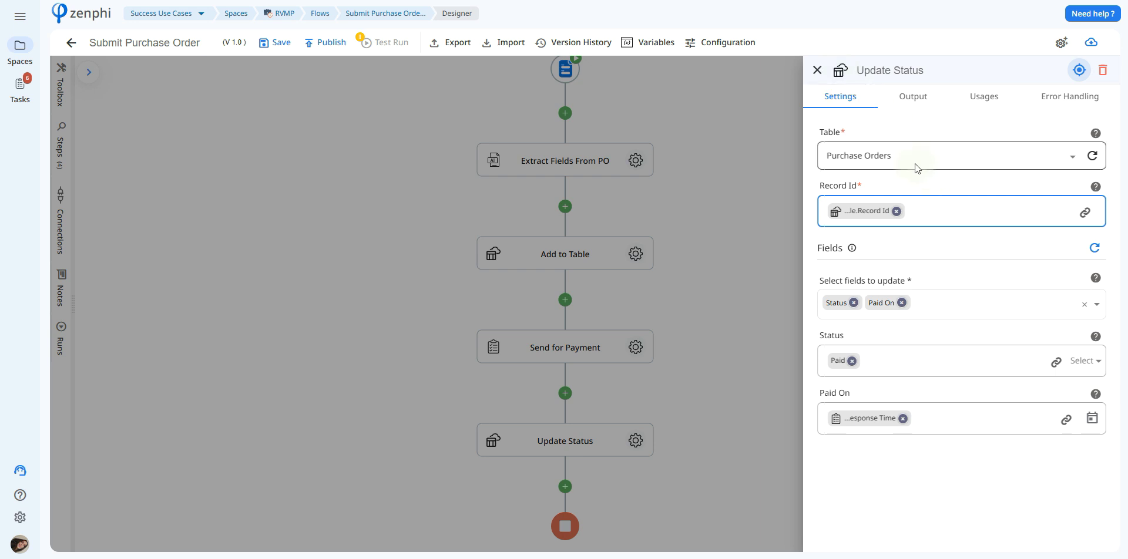
left_click(1085, 212)
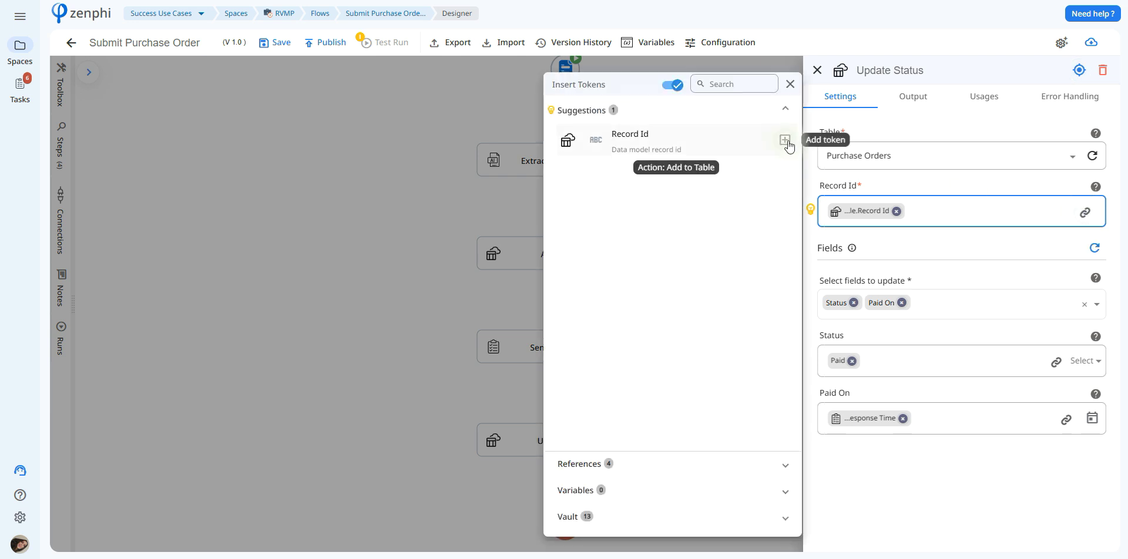
left_click(789, 88)
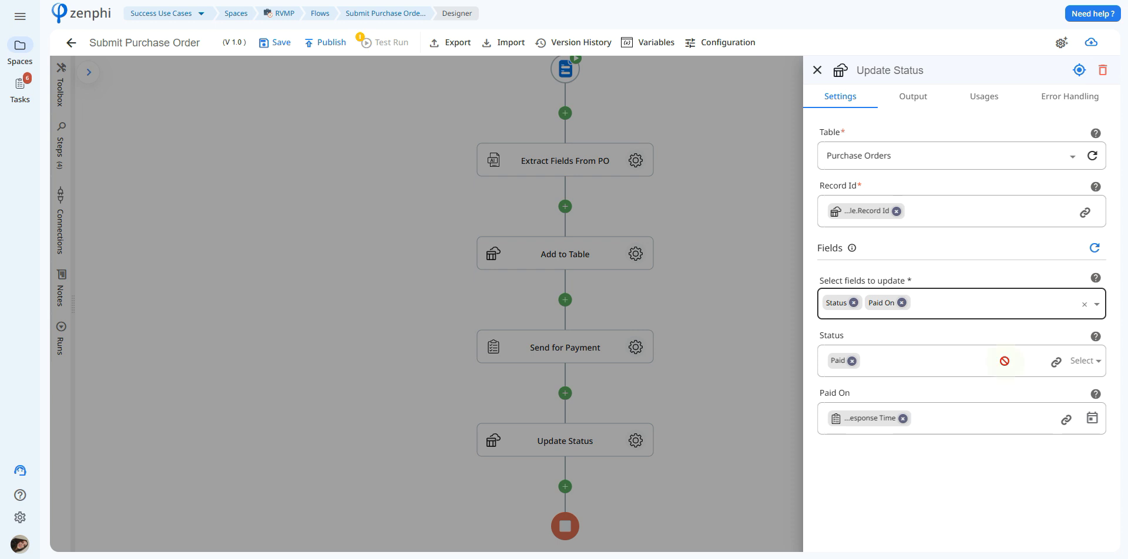
- Inspect the Send for Payment tokens available for Paid On and check the Status setting in the Update Status step
left_click(1065, 420)
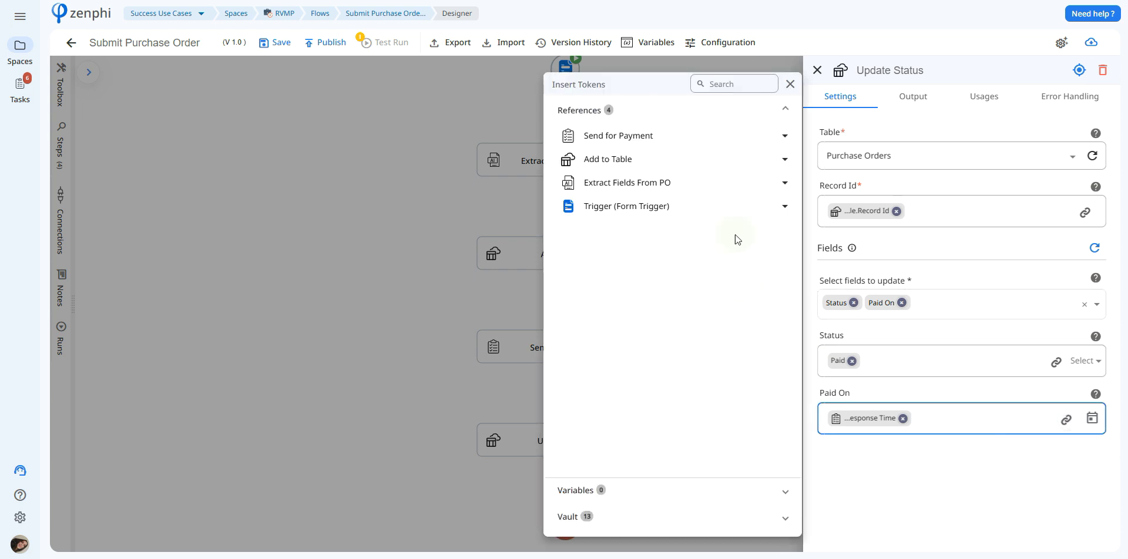
left_click(670, 141)
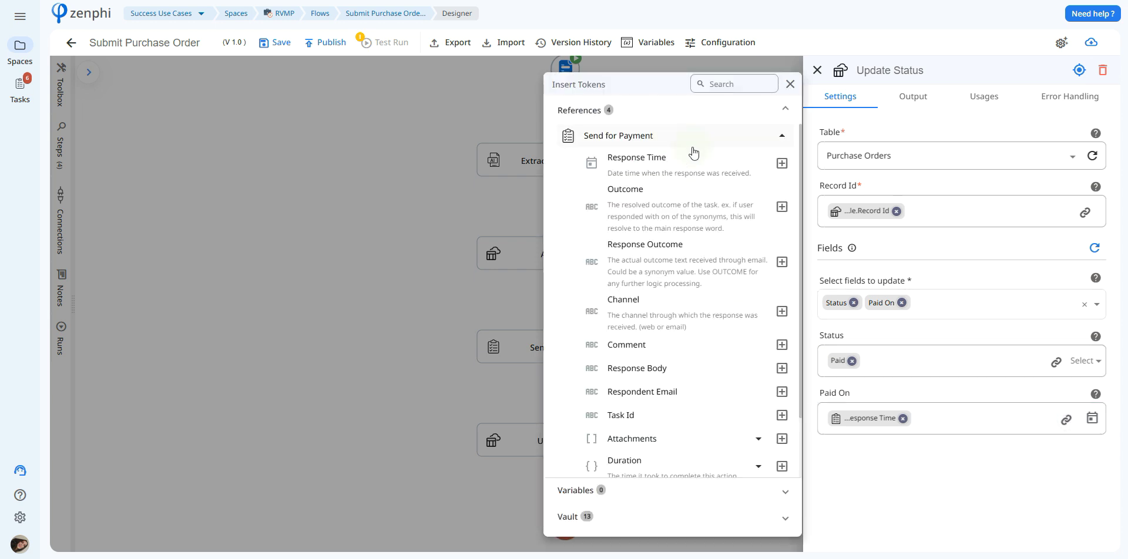
left_click(940, 335)
left_click(1080, 361)
left_click(967, 201)
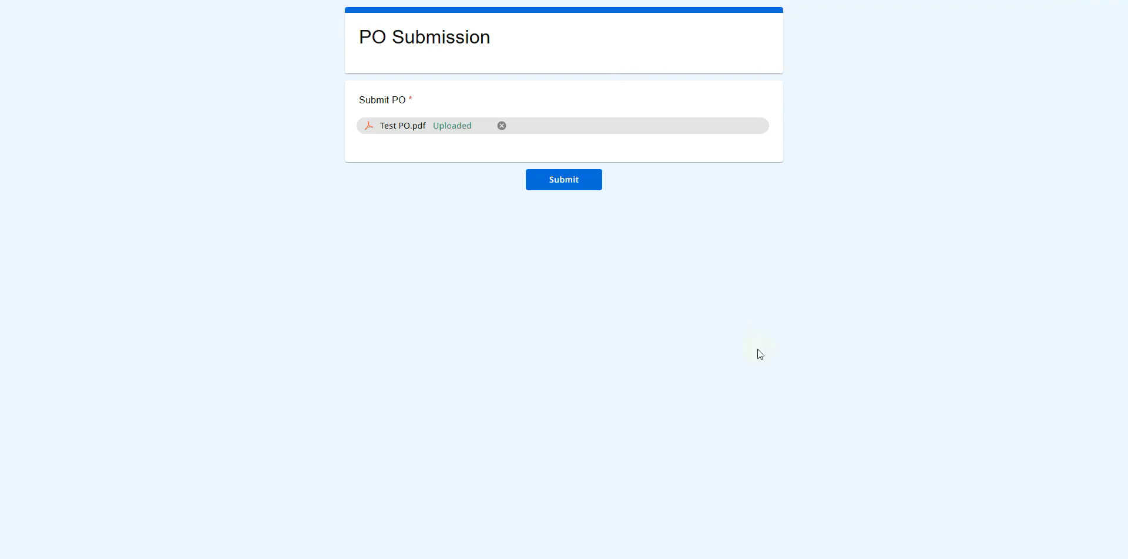
- Submit the PO Submission form with Test PO.pdf and refresh the Purchase Orders table
left_click(580, 184)
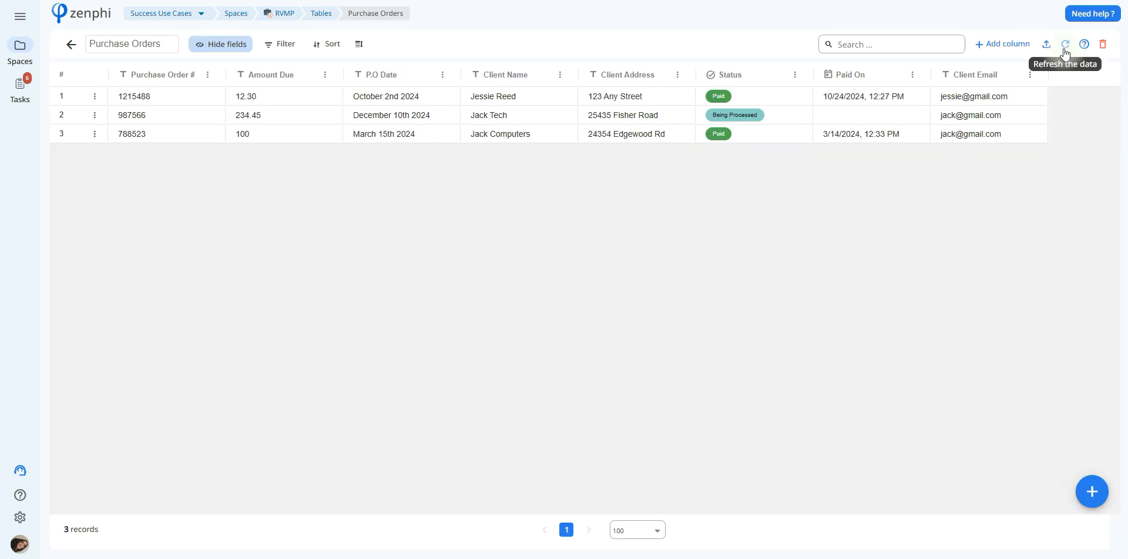
left_click(1065, 47)
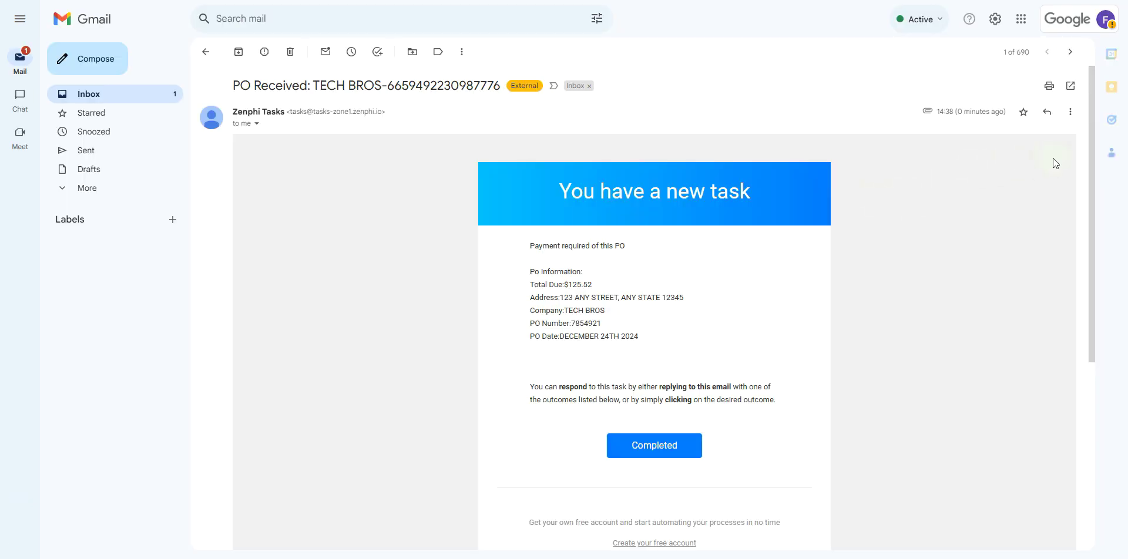
- Review the payment task email and its PDF attachment, and submit the Payment of PO task response as Completed
left_click_drag(1091, 167, 1117, 326)
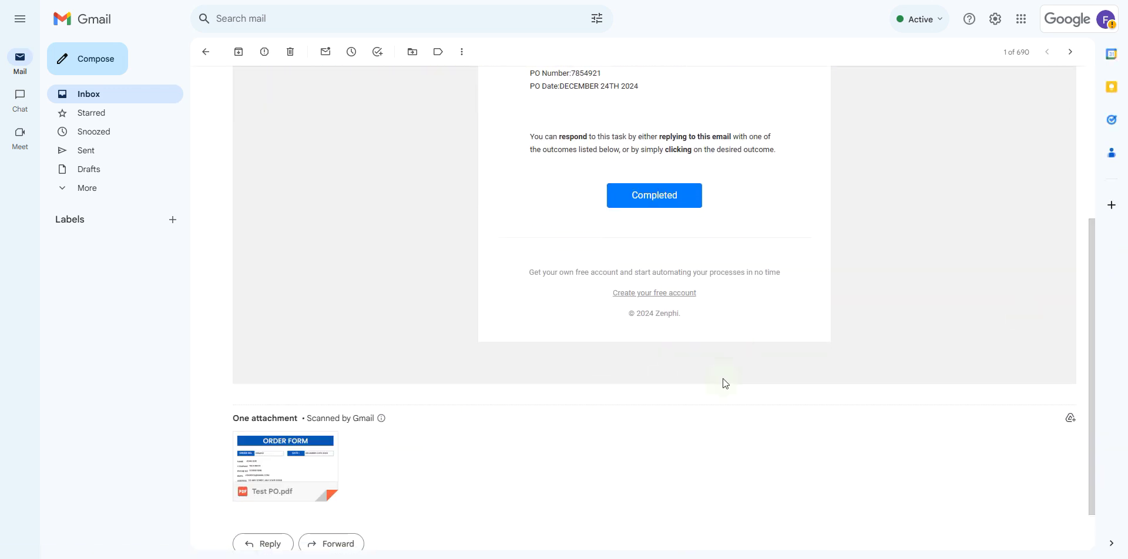
left_click_drag(1090, 244, 1034, 169)
left_click(659, 329)
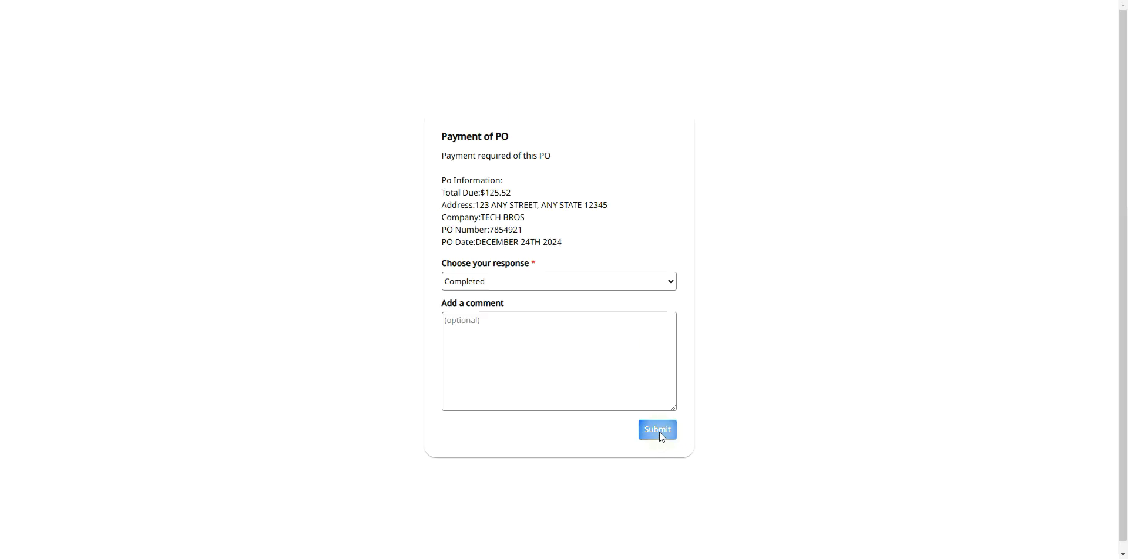
left_click(658, 431)
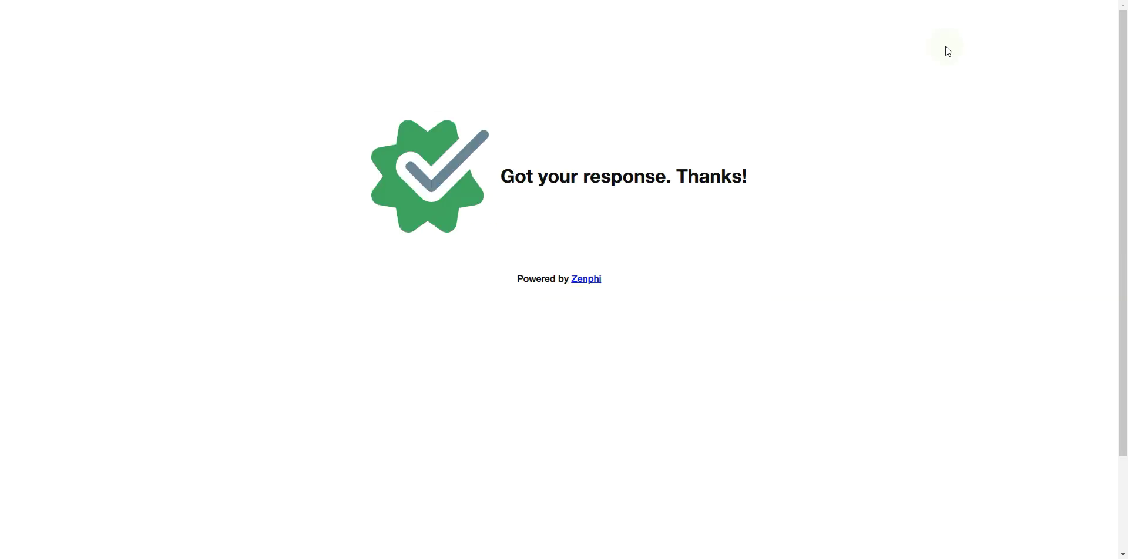
- Return to the Purchase Orders table by way of the flow run details and refresh its data
left_click(1065, 0)
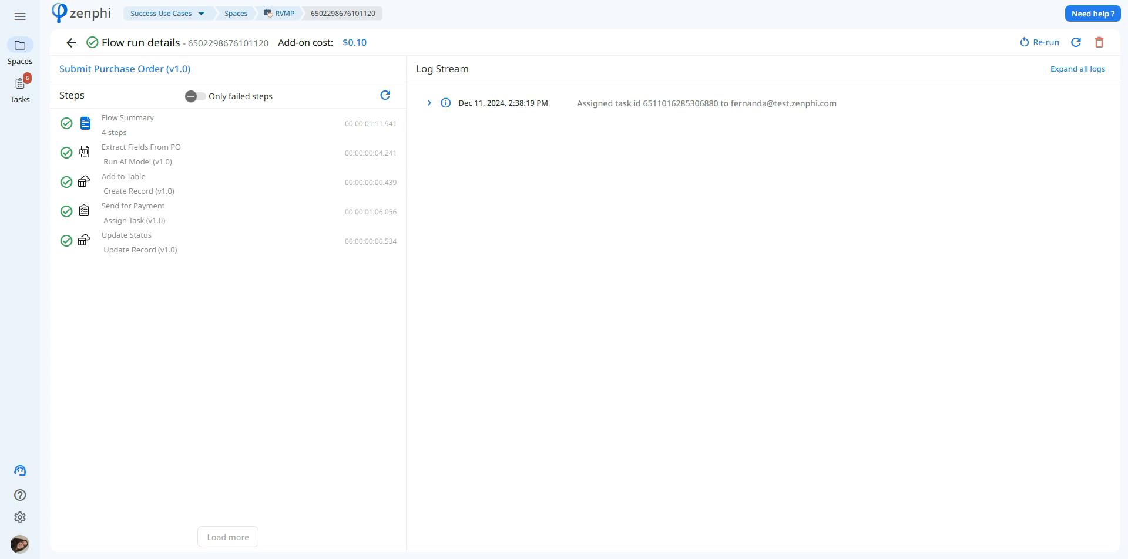
key("ctrl+Tab")
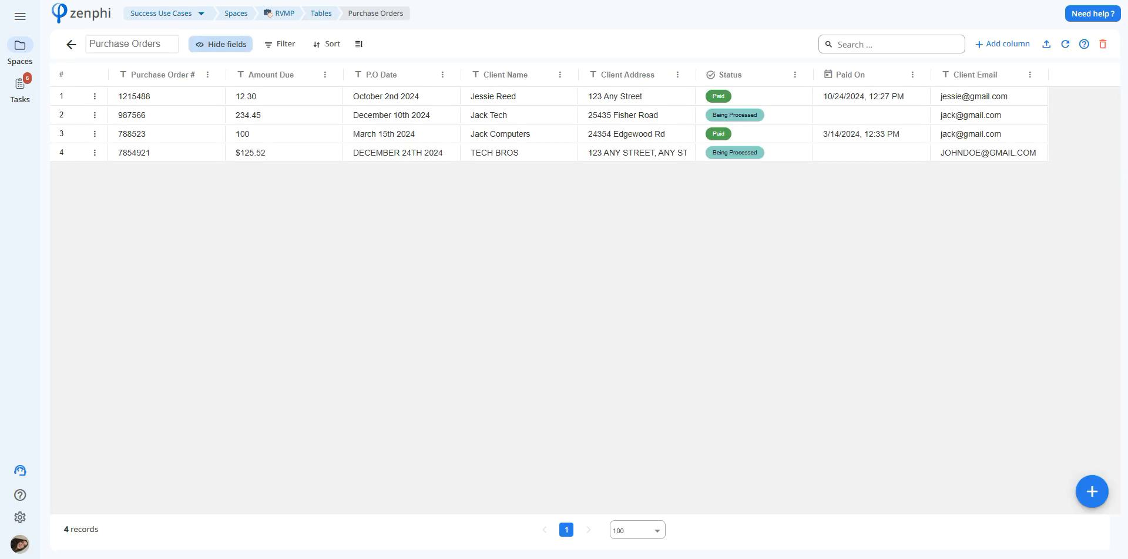
left_click(1066, 45)
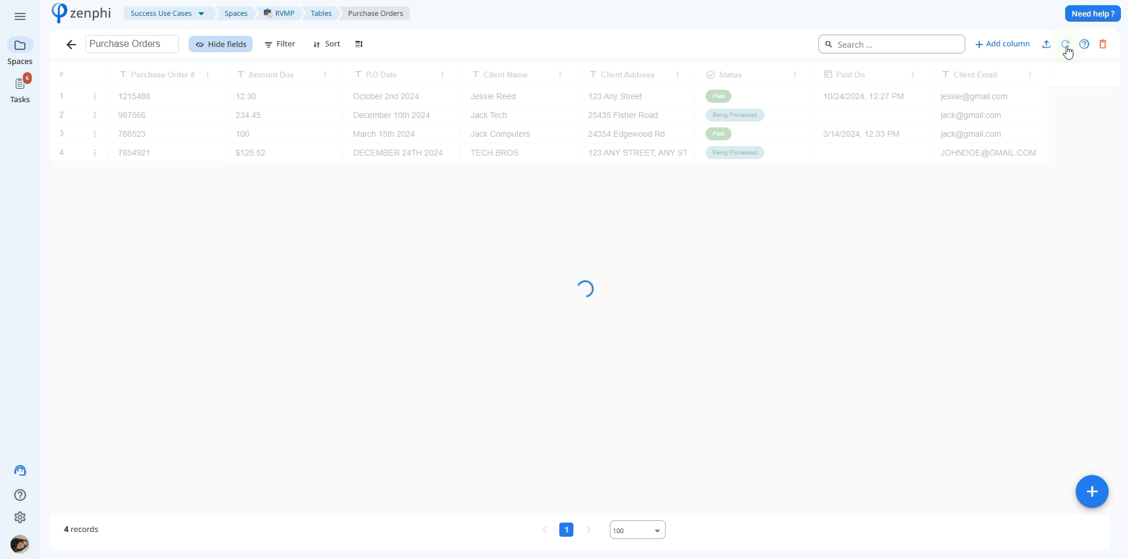